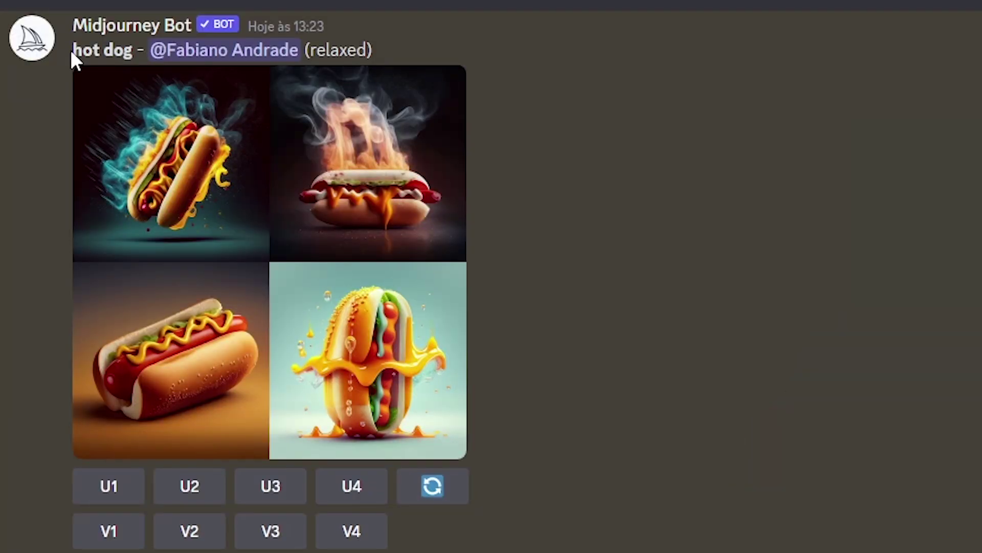
Highlight the "hot dog" prompt and view its generated image grid enlarged, then return to the channel.
{"action": "left_click_drag", "start_coordinate": [72, 51], "coordinate": [140, 47]}
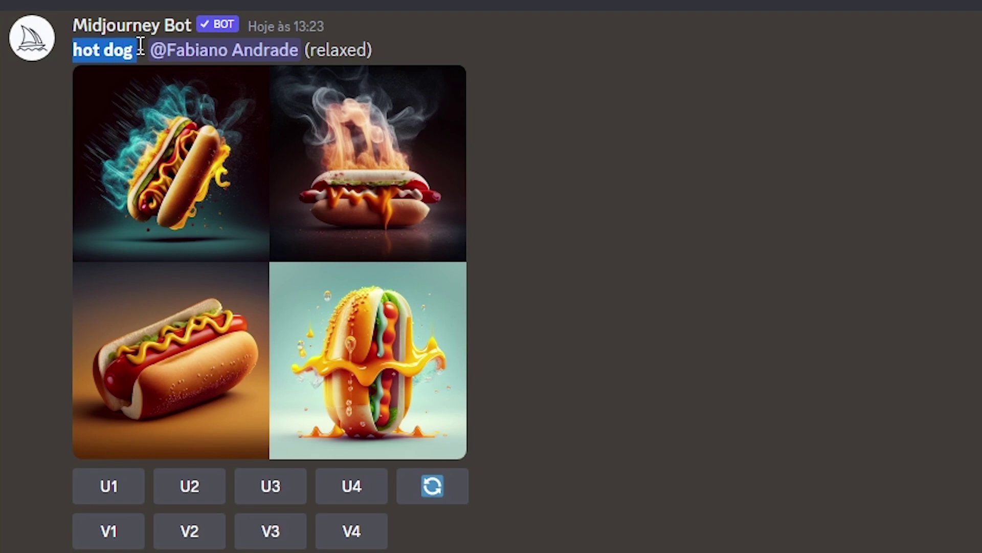
{"action": "left_click", "coordinate": [248, 234]}
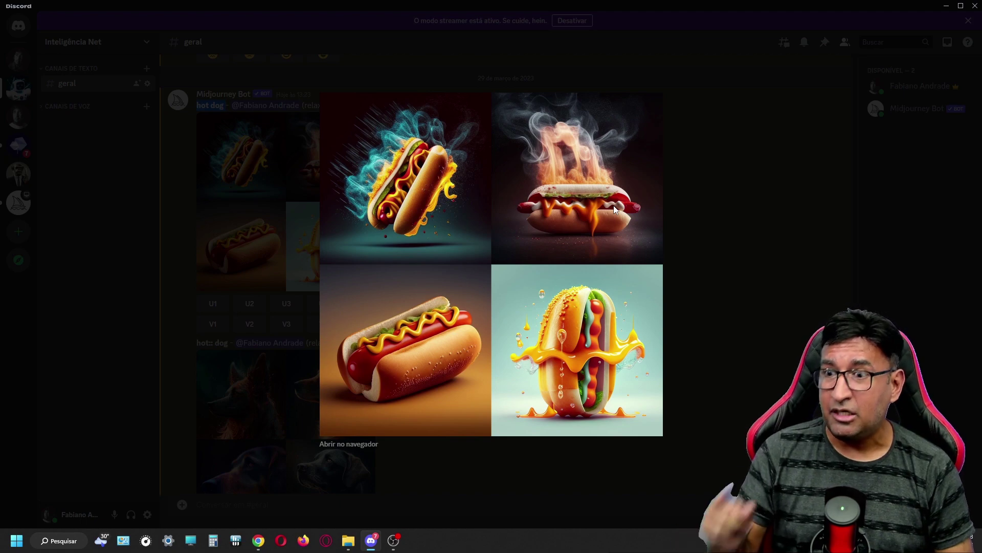
{"action": "left_click", "coordinate": [709, 287]}
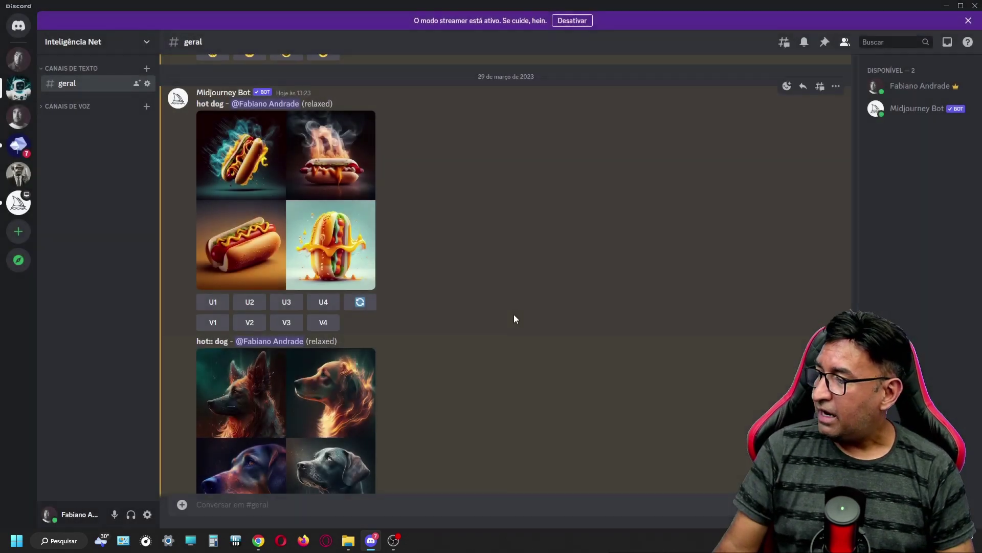
Highlight the "hot:: dog" prompt, view its image grid enlarged, and mark the "hot::" part of the prompt.
{"action": "scroll", "coordinate": [513, 314], "scroll_direction": "down", "scroll_amount": 3}
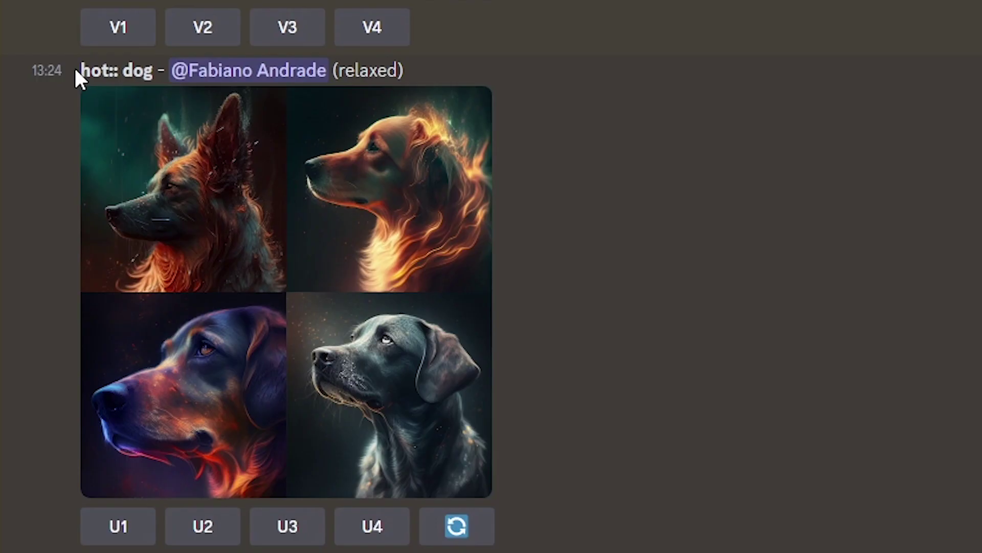
{"action": "left_click_drag", "start_coordinate": [77, 71], "coordinate": [161, 70]}
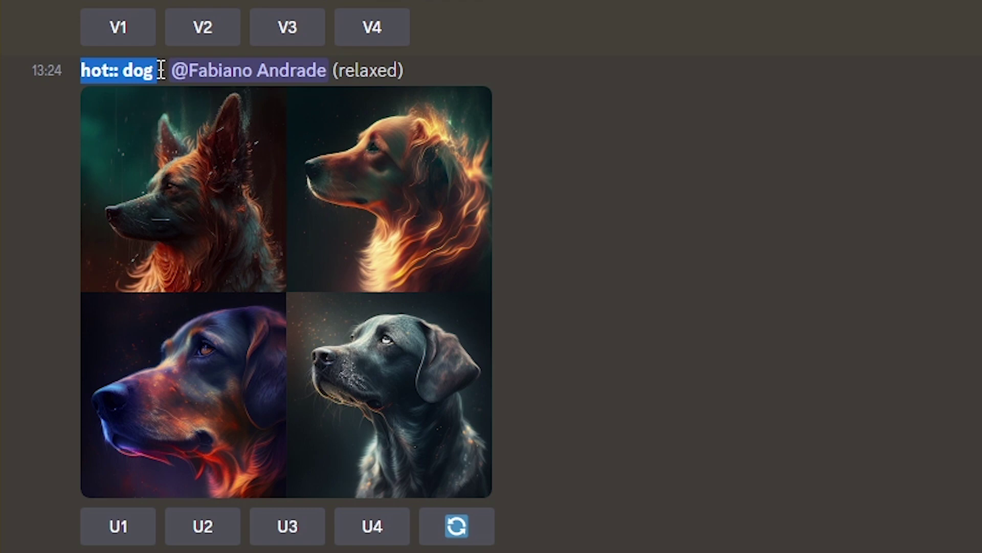
{"action": "left_click", "coordinate": [280, 263]}
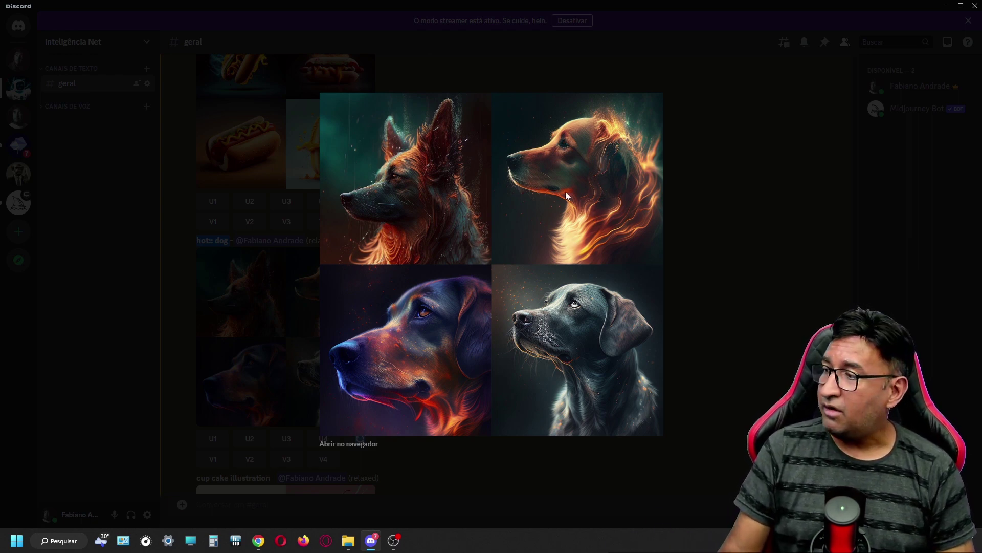
{"action": "left_click", "coordinate": [748, 272]}
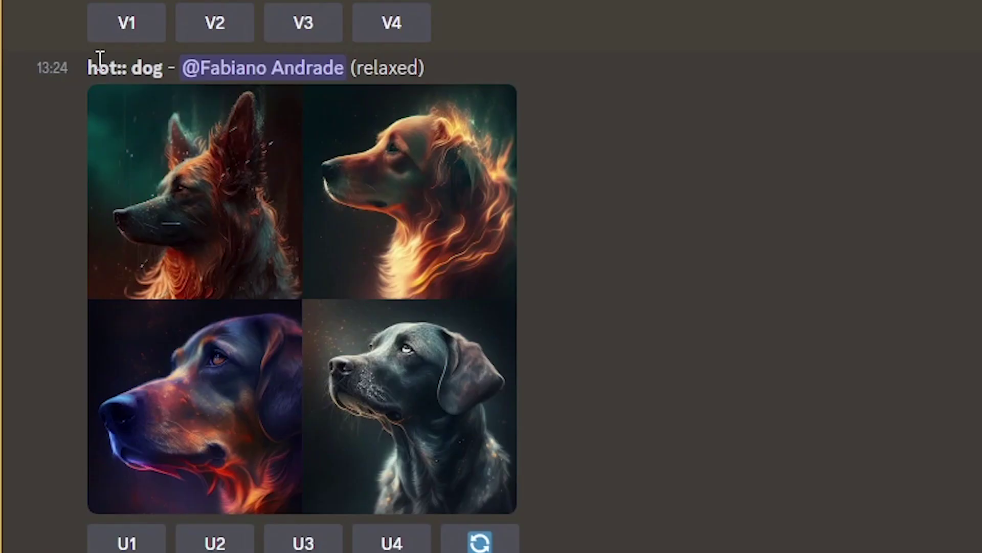
{"action": "left_click_drag", "start_coordinate": [88, 68], "coordinate": [132, 62]}
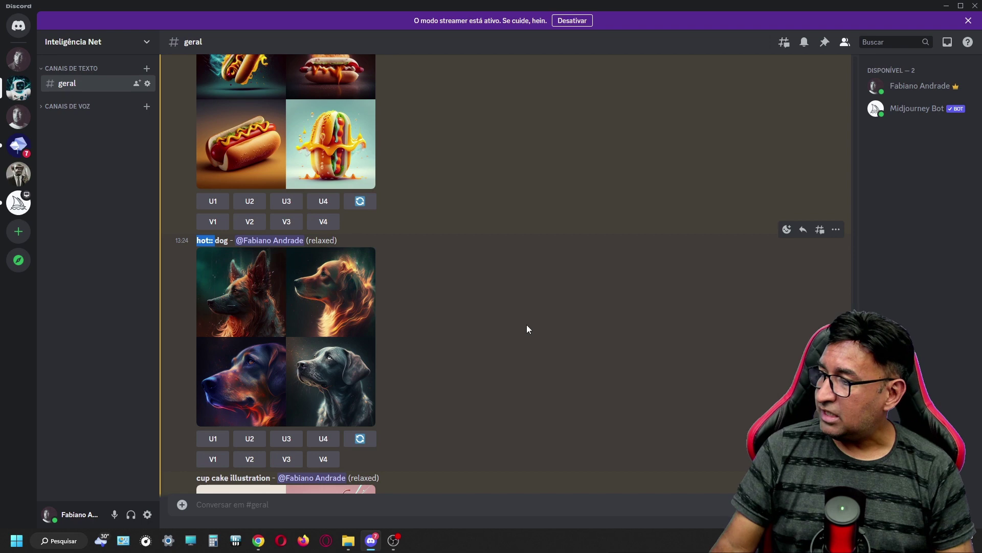
Highlight the "cup cake illustration" prompt and its words "cup cake", and examine its image grid enlarged.
{"action": "scroll", "coordinate": [888, 271], "scroll_direction": "down", "scroll_amount": 3}
{"action": "scroll", "coordinate": [529, 329], "scroll_direction": "down", "scroll_amount": 3}
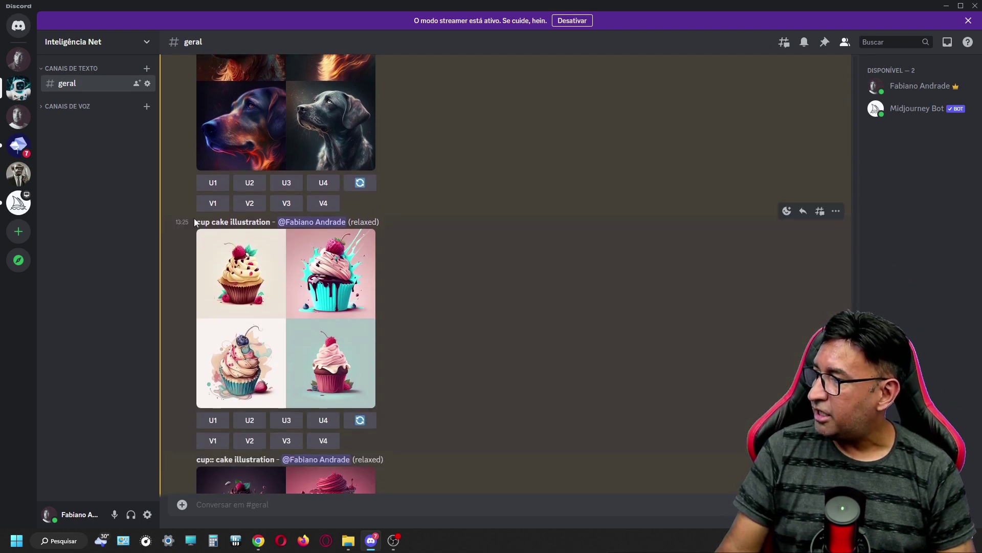
{"action": "left_click_drag", "start_coordinate": [198, 222], "coordinate": [255, 222]}
{"action": "left_click_drag", "start_coordinate": [211, 72], "coordinate": [252, 71]}
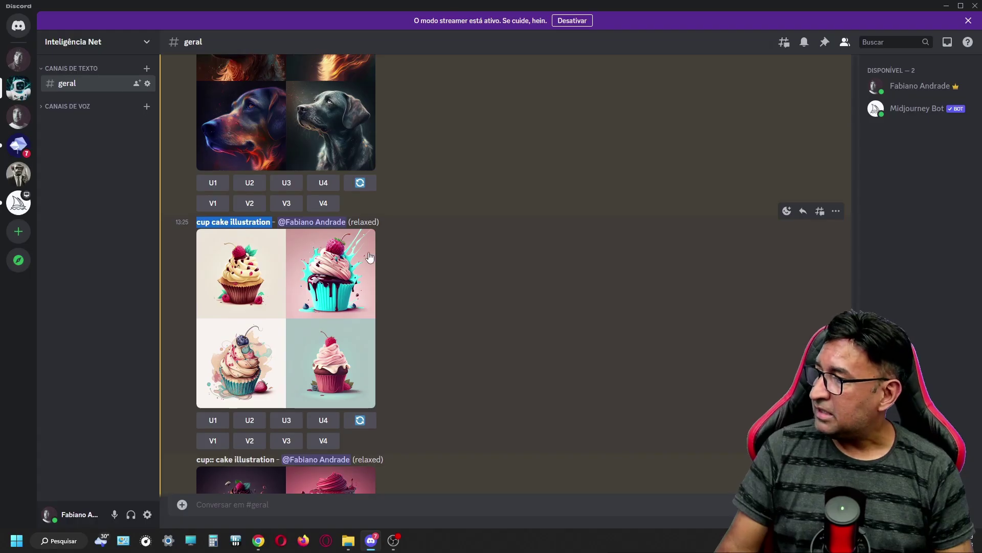
{"action": "left_click", "coordinate": [414, 259]}
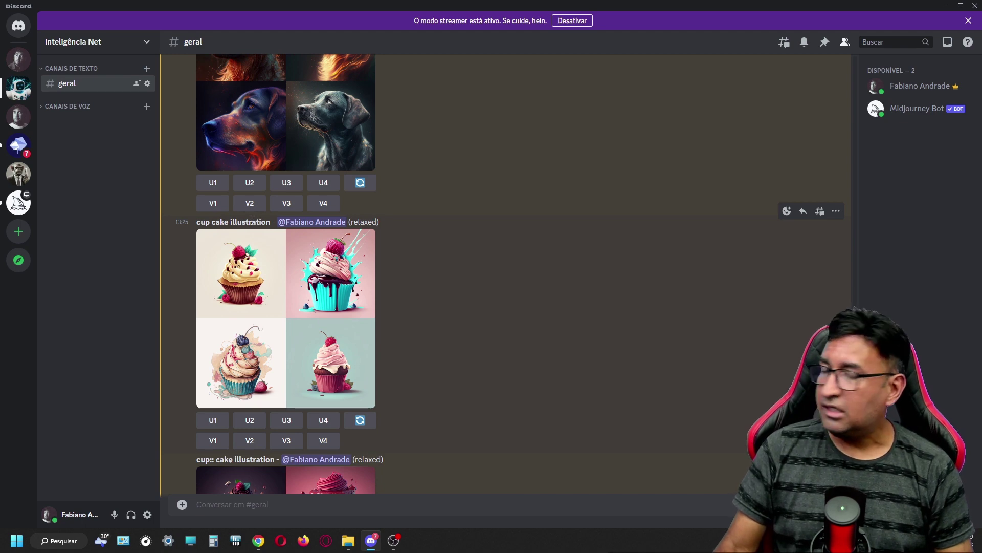
{"action": "left_click_drag", "start_coordinate": [230, 223], "coordinate": [202, 226]}
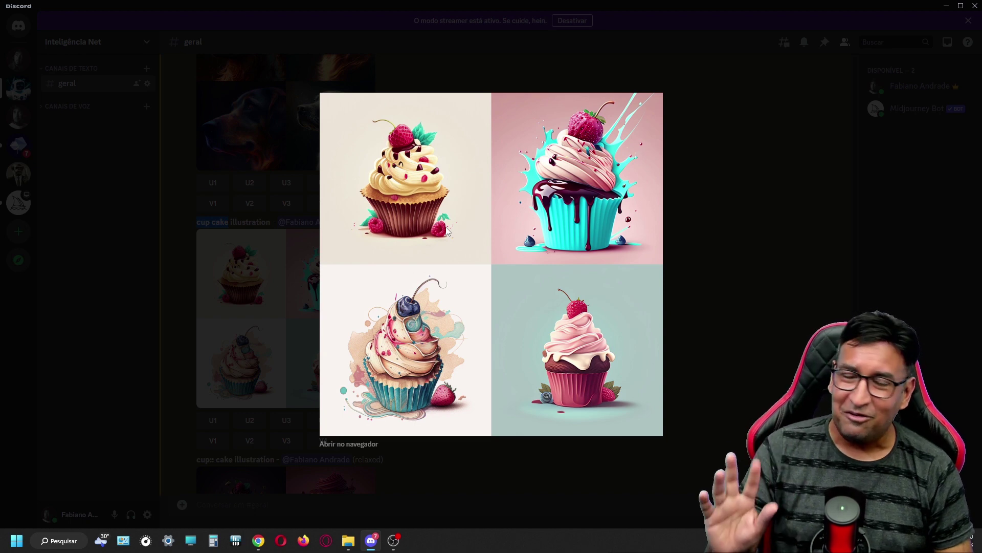
{"action": "left_click", "coordinate": [702, 277]}
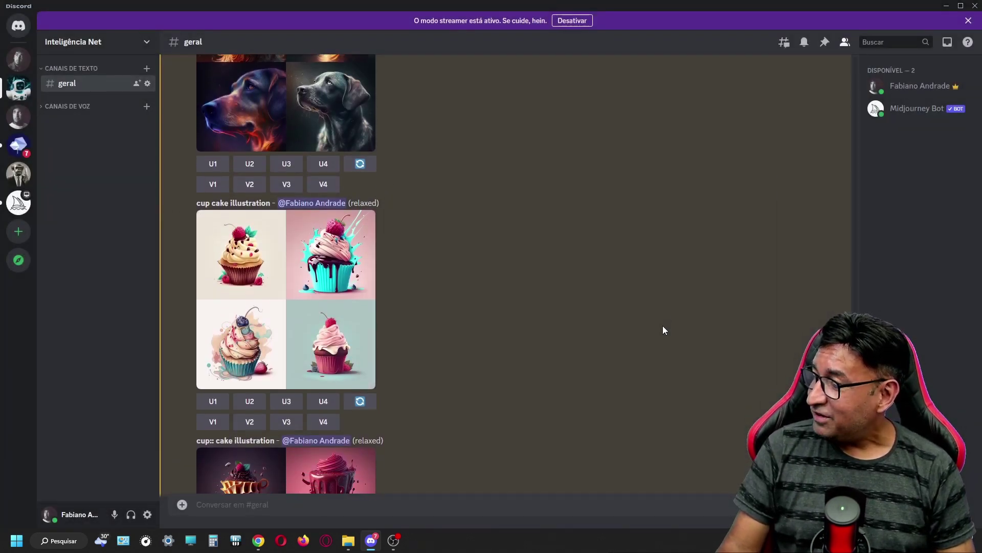
Highlight the "cup:: cake illustration" prompt and its "cup::" part, and examine its image grid enlarged.
{"action": "scroll", "coordinate": [662, 325], "scroll_direction": "down", "scroll_amount": 4}
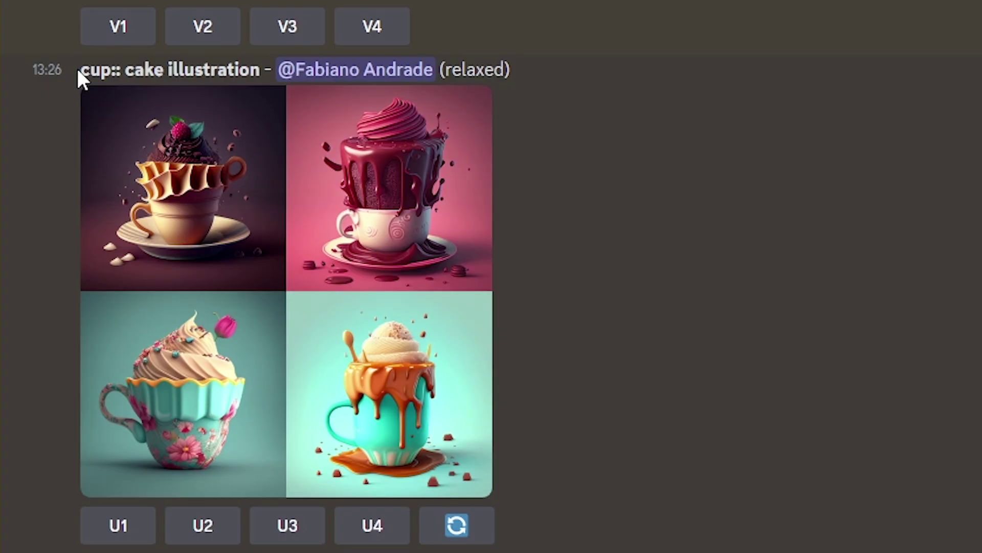
{"action": "left_click_drag", "start_coordinate": [196, 255], "coordinate": [225, 254]}
{"action": "left_click_drag", "start_coordinate": [146, 70], "coordinate": [262, 69]}
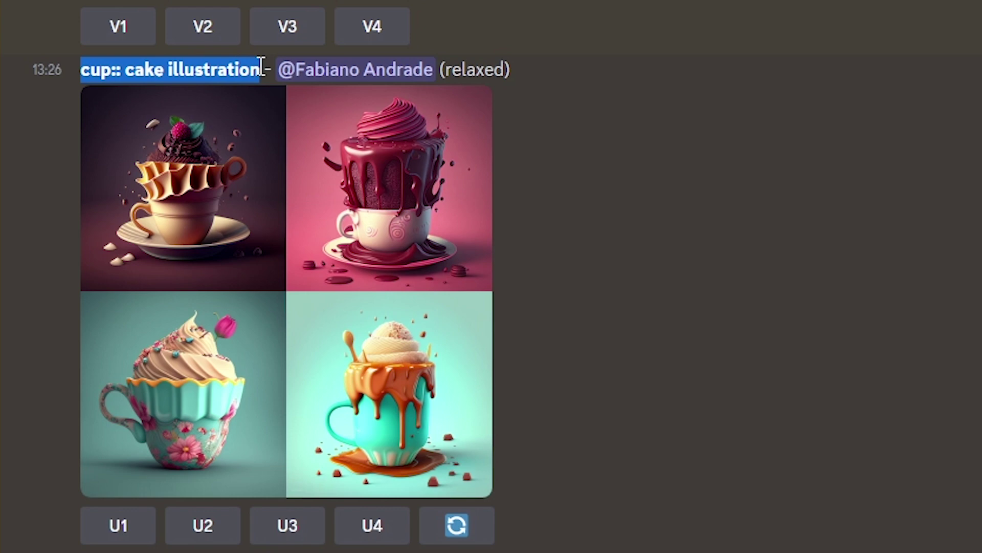
{"action": "left_click", "coordinate": [123, 69]}
{"action": "left_click_drag", "start_coordinate": [123, 69], "coordinate": [84, 76]}
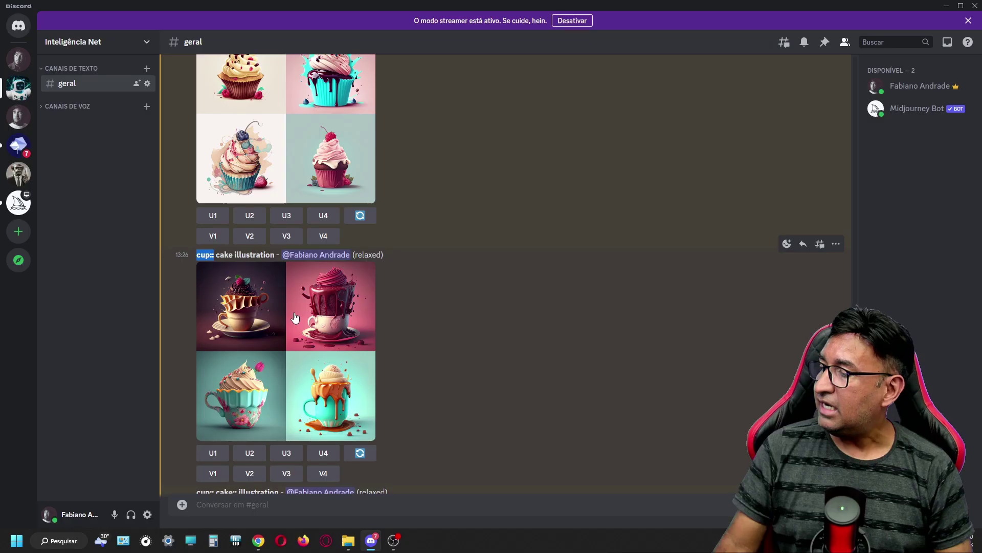
{"action": "left_click", "coordinate": [303, 199]}
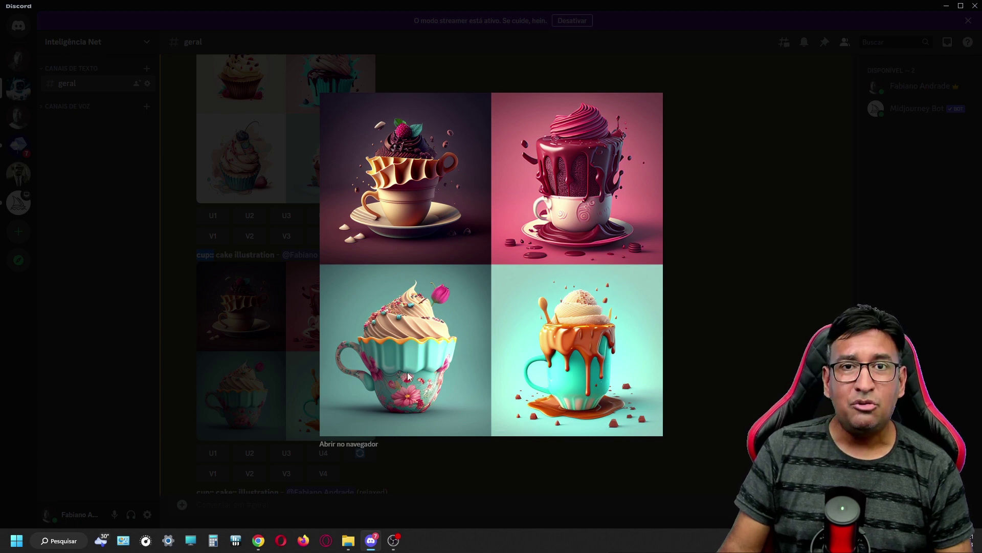
{"action": "left_click", "coordinate": [741, 361]}
{"action": "left_click_drag", "start_coordinate": [198, 255], "coordinate": [233, 254]}
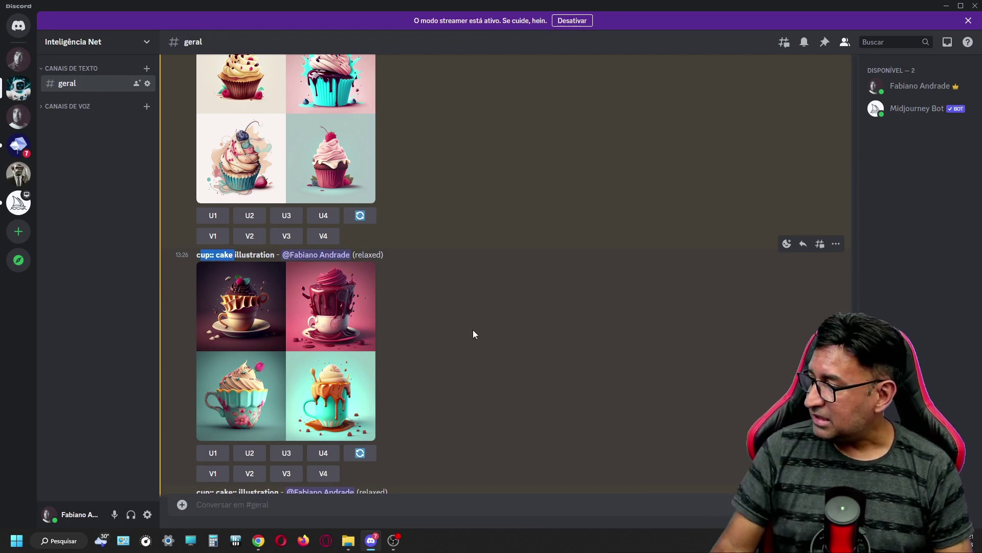
Highlight the separated parts of the "cup:: cake:: illustration" prompt and examine its image grid enlarged.
{"action": "scroll", "coordinate": [473, 333], "scroll_direction": "down", "scroll_amount": 3}
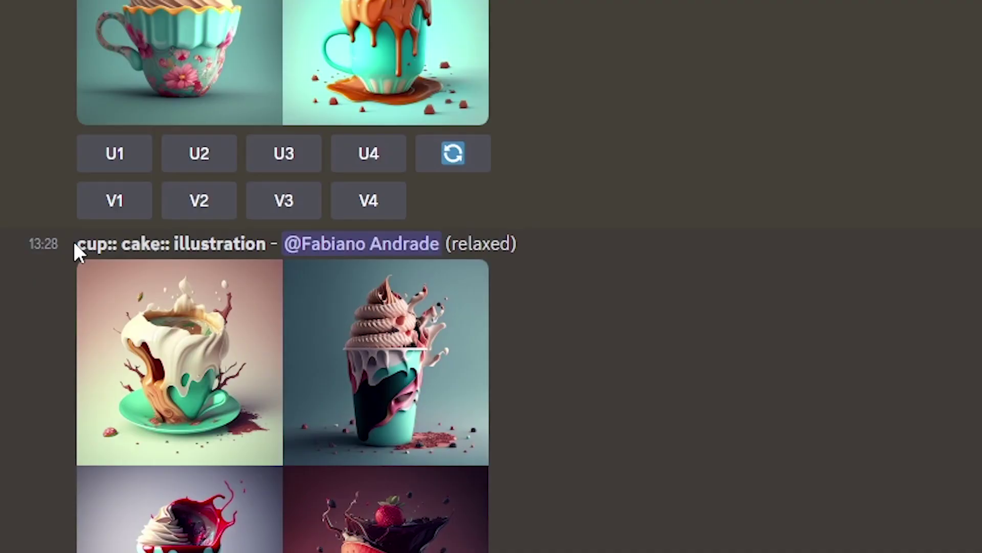
{"action": "left_click_drag", "start_coordinate": [74, 246], "coordinate": [123, 243]}
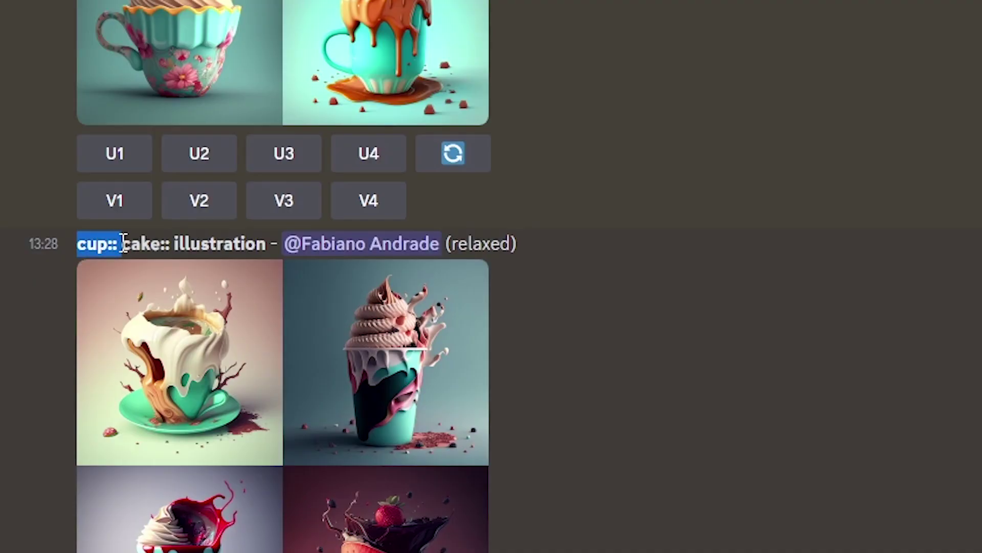
{"action": "scroll", "coordinate": [250, 237], "scroll_direction": "down", "scroll_amount": 2}
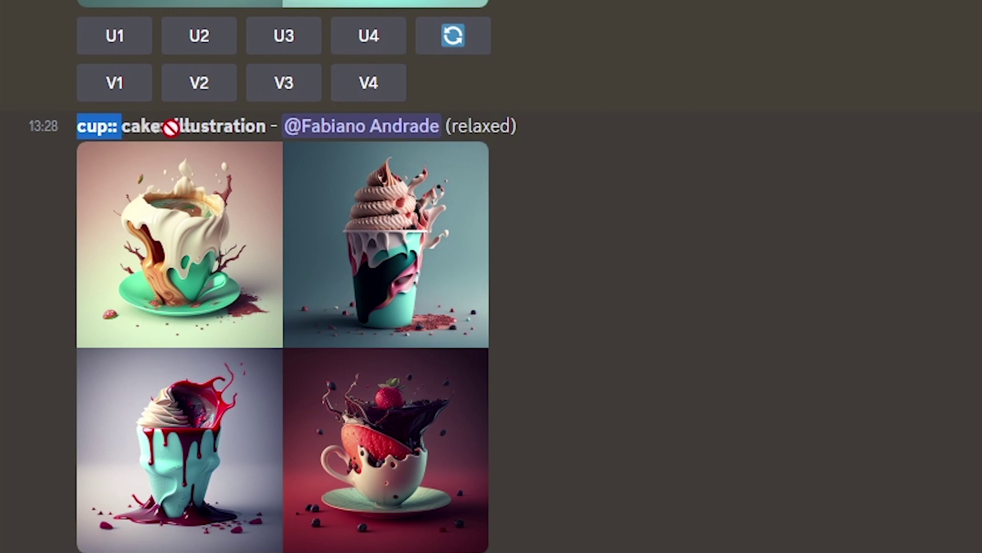
{"action": "left_click", "coordinate": [153, 132]}
{"action": "left_click_drag", "start_coordinate": [99, 126], "coordinate": [276, 114]}
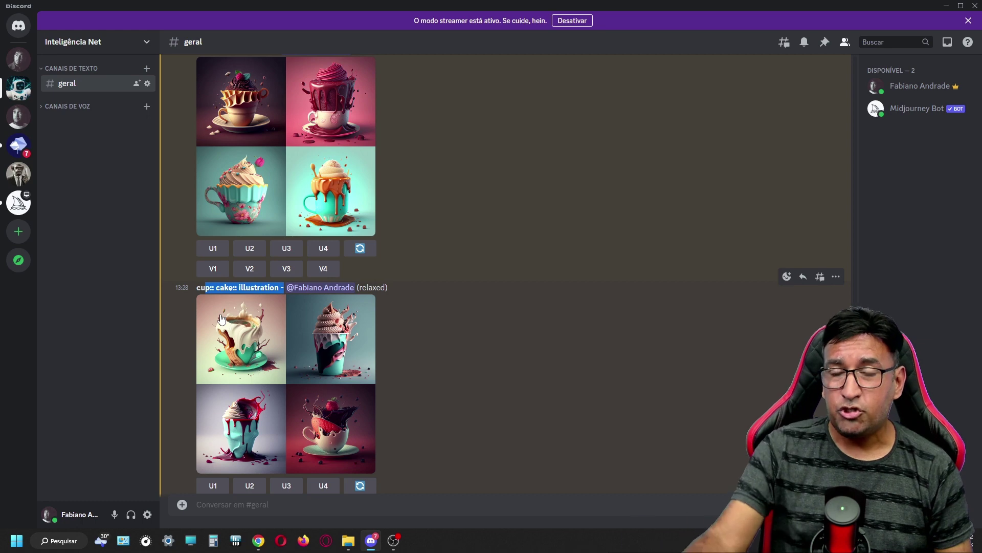
{"action": "left_click", "coordinate": [283, 353]}
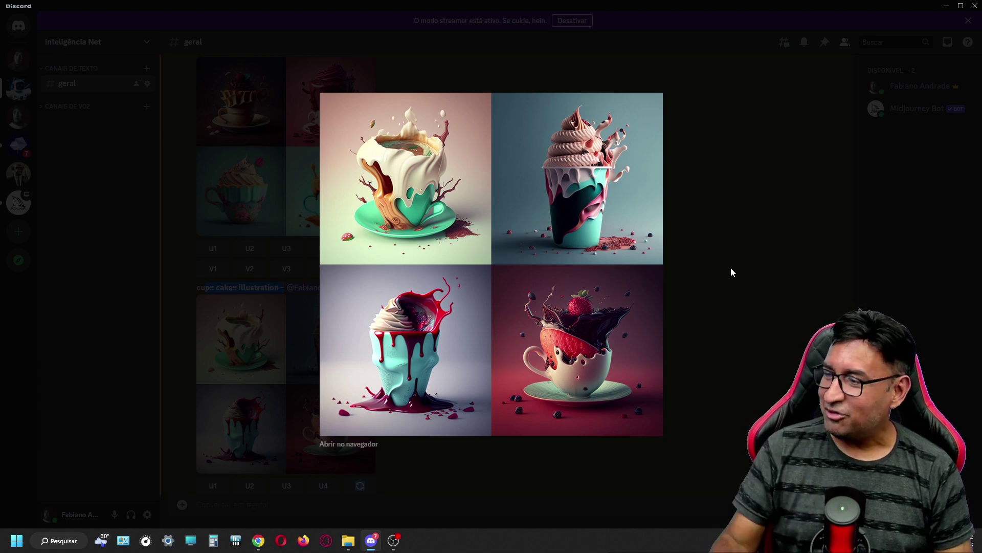
{"action": "left_click", "coordinate": [712, 291]}
Highlight the weighted "cup:: cake:: illustration::2" prompt and open its image grid enlarged.
{"action": "scroll", "coordinate": [632, 361], "scroll_direction": "down", "scroll_amount": 4}
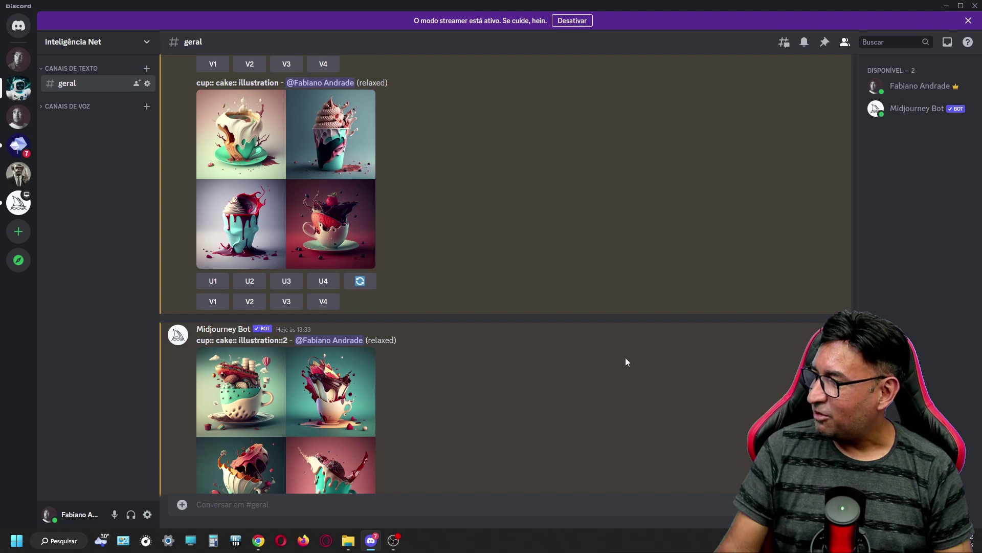
{"action": "scroll", "coordinate": [585, 362], "scroll_direction": "down", "scroll_amount": 2}
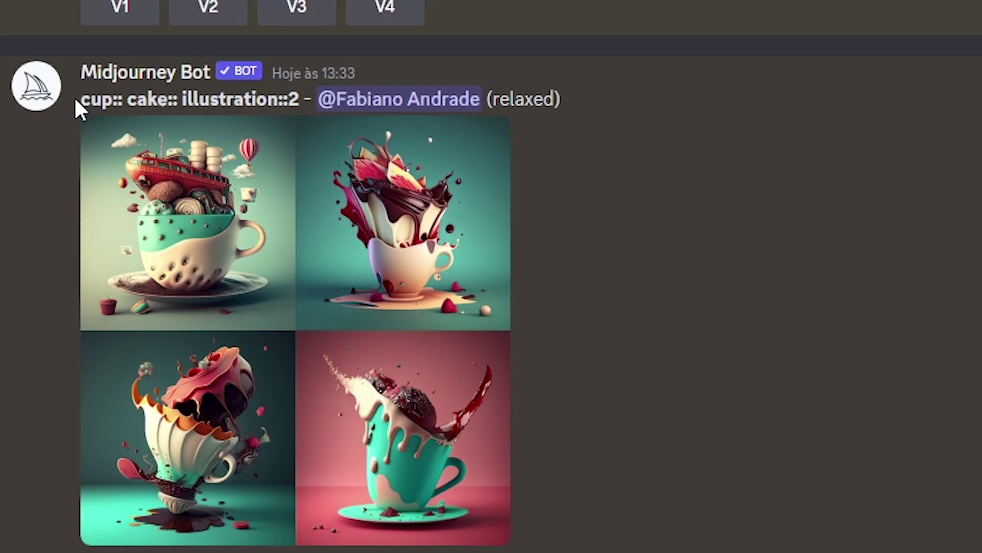
{"action": "left_click_drag", "start_coordinate": [76, 102], "coordinate": [131, 98]}
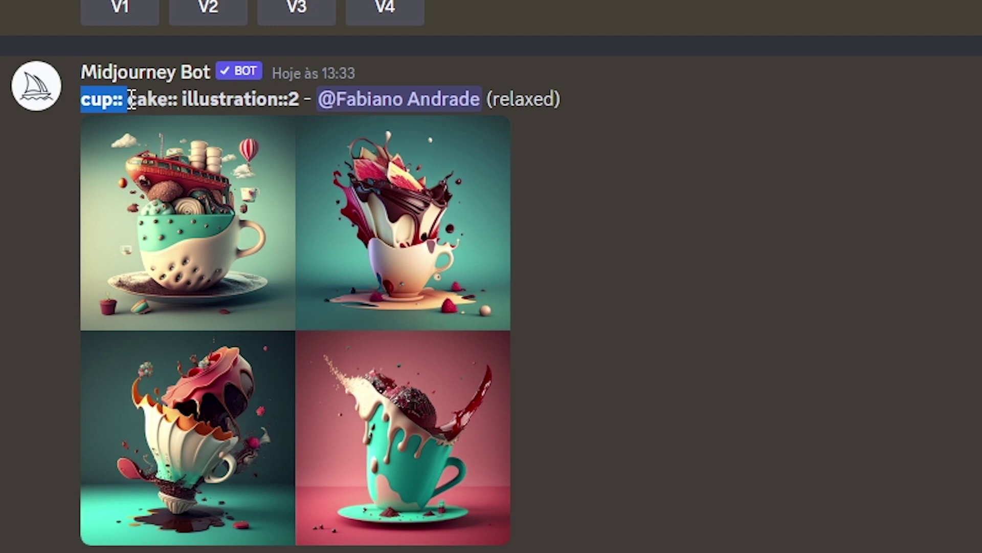
{"action": "left_click_drag", "start_coordinate": [104, 98], "coordinate": [307, 98]}
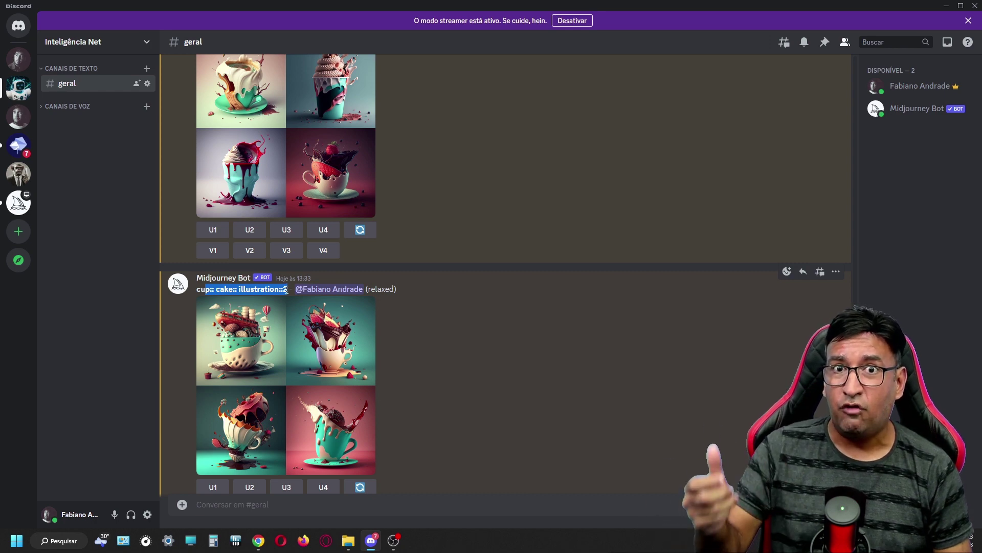
{"action": "left_click", "coordinate": [302, 365]}
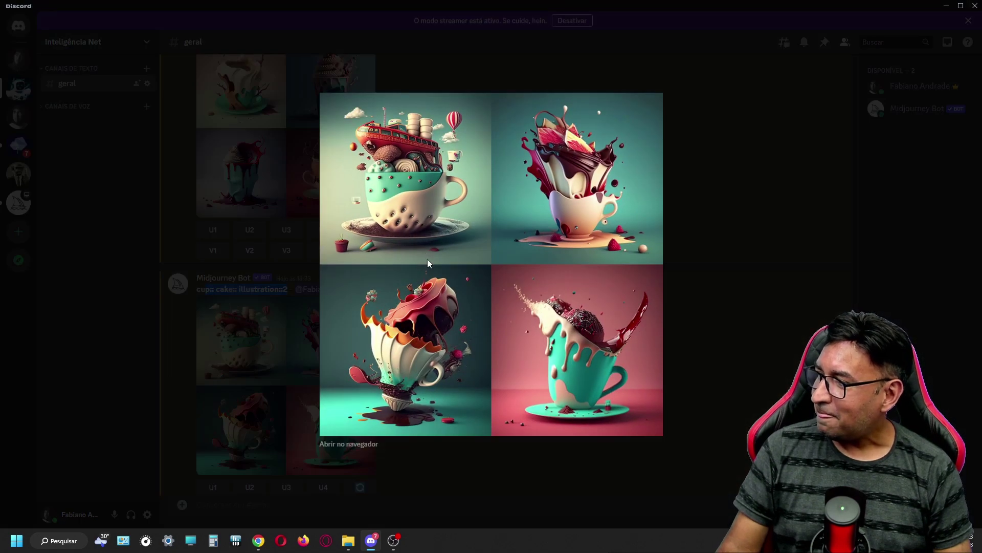